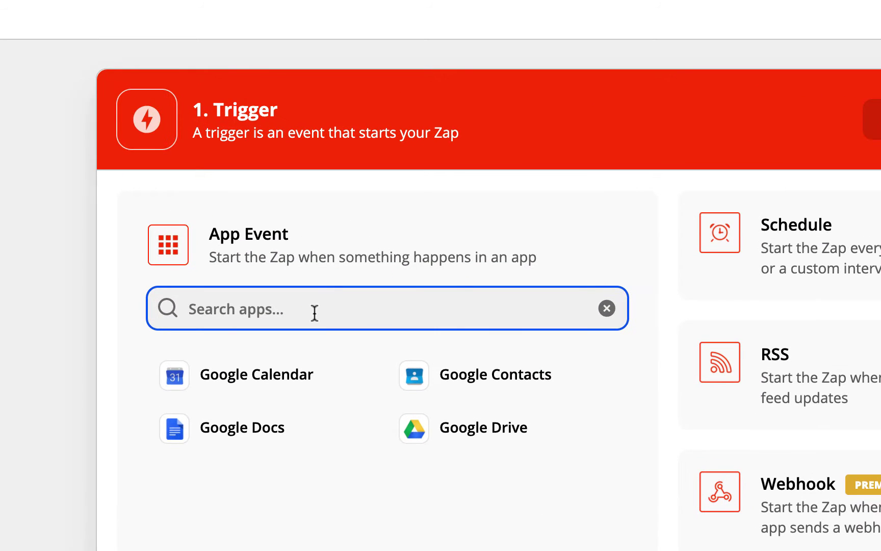
Set the Zap trigger to Customerly's New Tag on a User event.
{"action": "type", "text": "Customerly"}
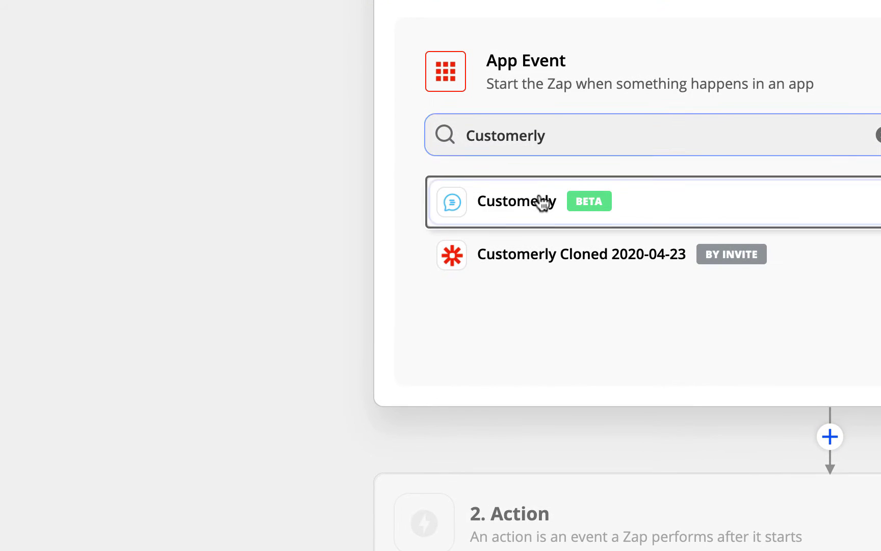
{"action": "left_click", "coordinate": [542, 203]}
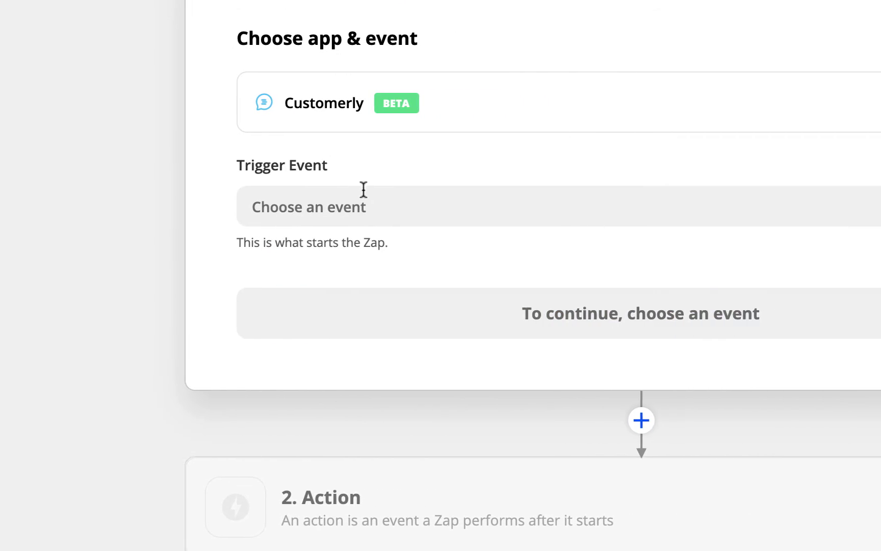
{"action": "left_click", "coordinate": [587, 225]}
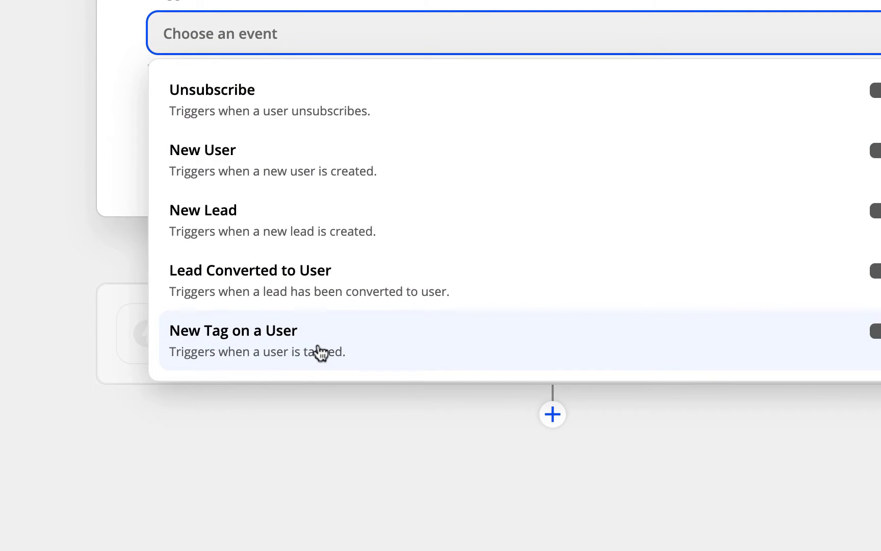
{"action": "left_click", "coordinate": [320, 352]}
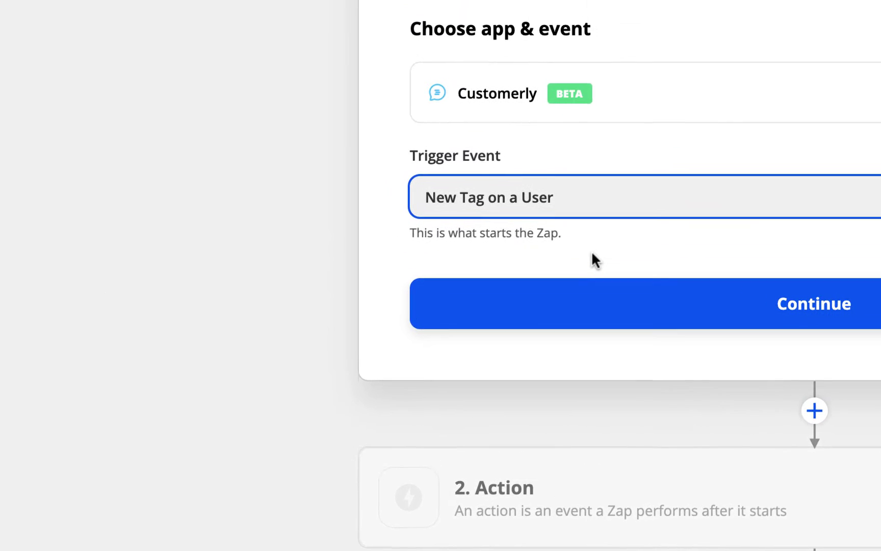
{"action": "left_click", "coordinate": [563, 289]}
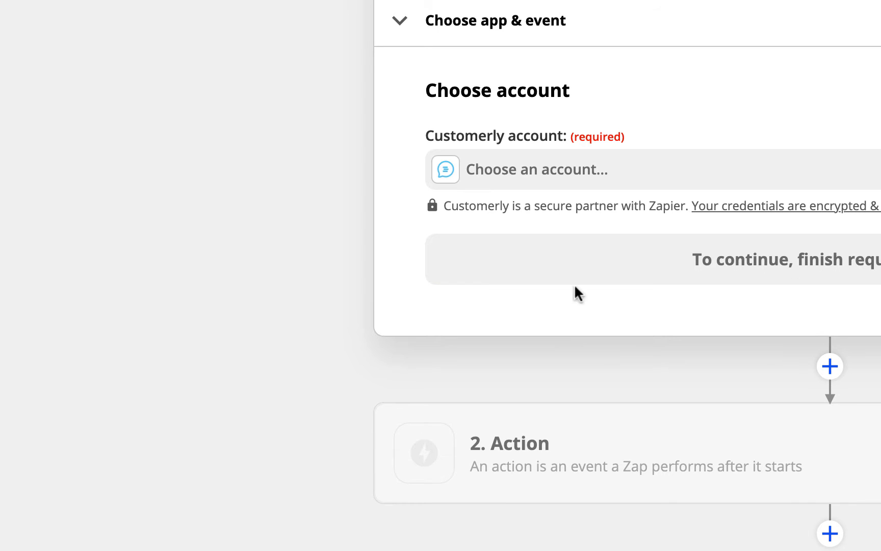
Connect the first Customerly account to the trigger and test it with sample data.
{"action": "left_click", "coordinate": [570, 176]}
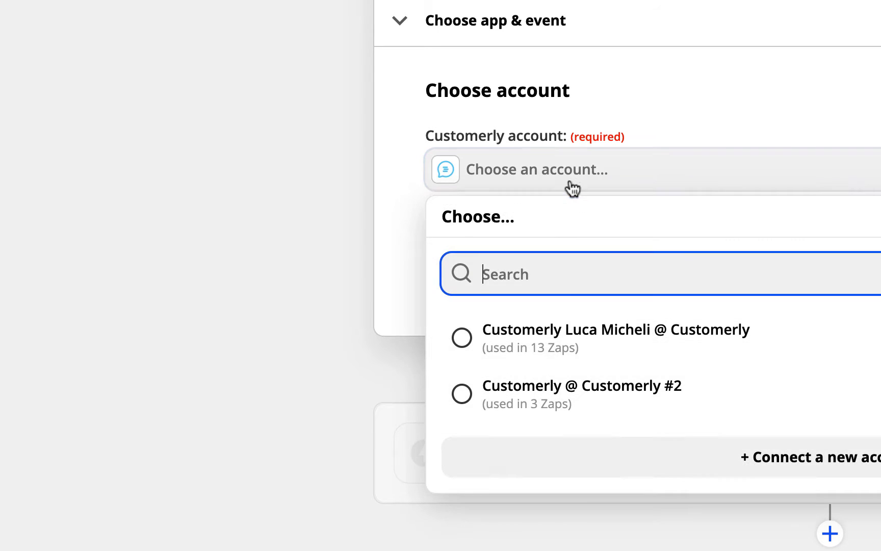
{"action": "left_click", "coordinate": [544, 337]}
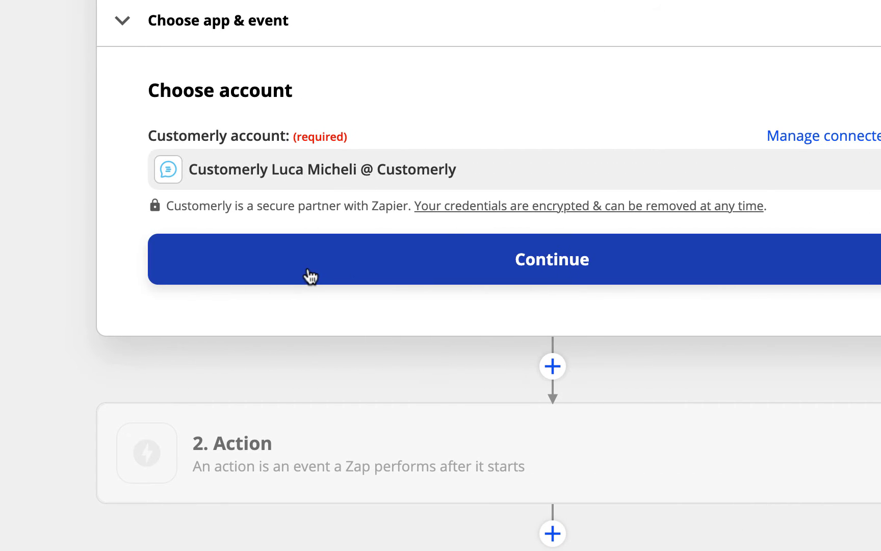
{"action": "left_click", "coordinate": [588, 275]}
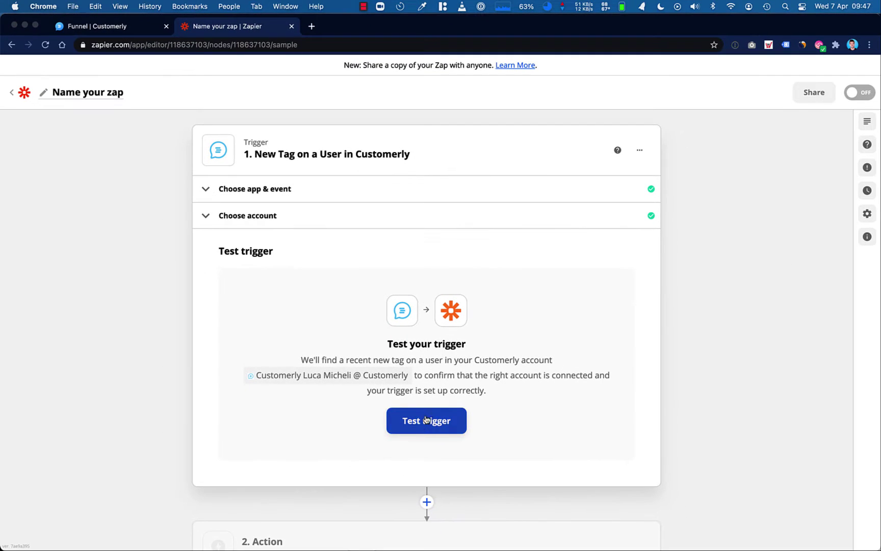
{"action": "left_click", "coordinate": [426, 420]}
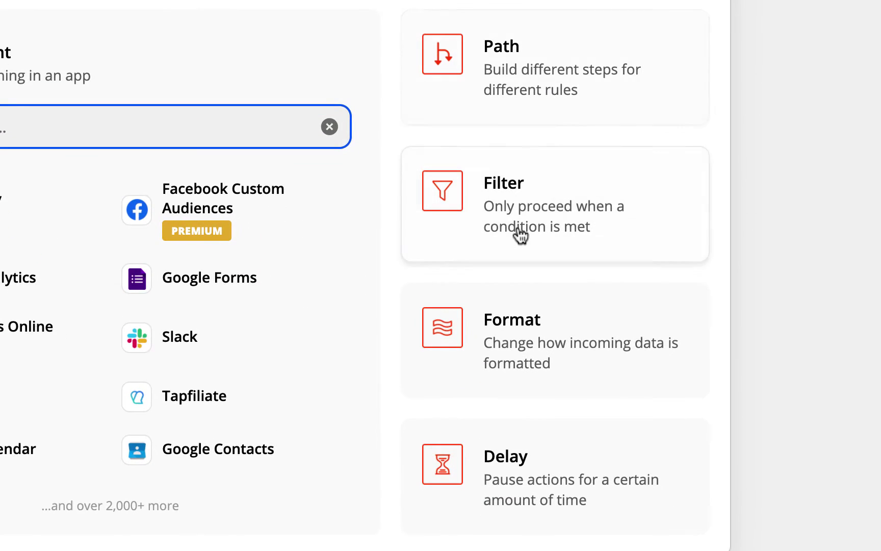
Add a Filter step: continue only if Tag (Text) exactly matches Basic_user, then test it.
{"action": "left_click", "coordinate": [549, 385]}
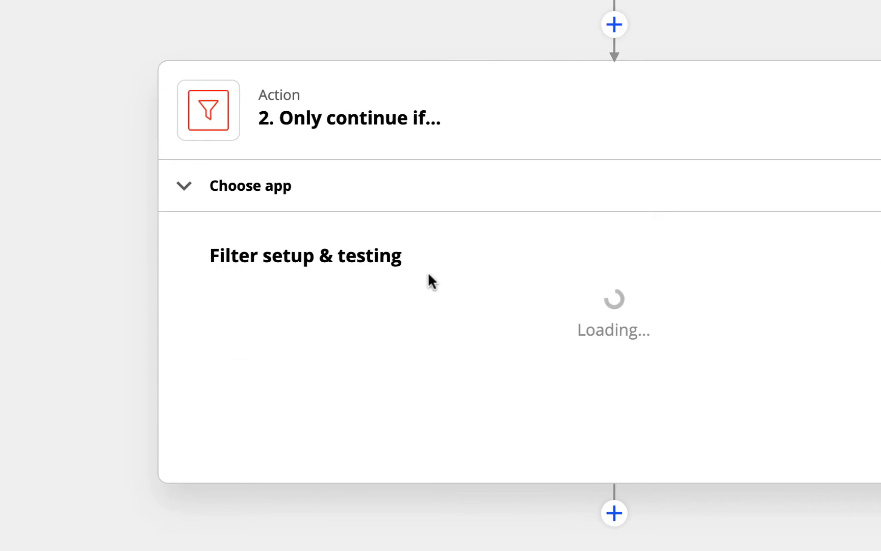
{"action": "left_click", "coordinate": [357, 348]}
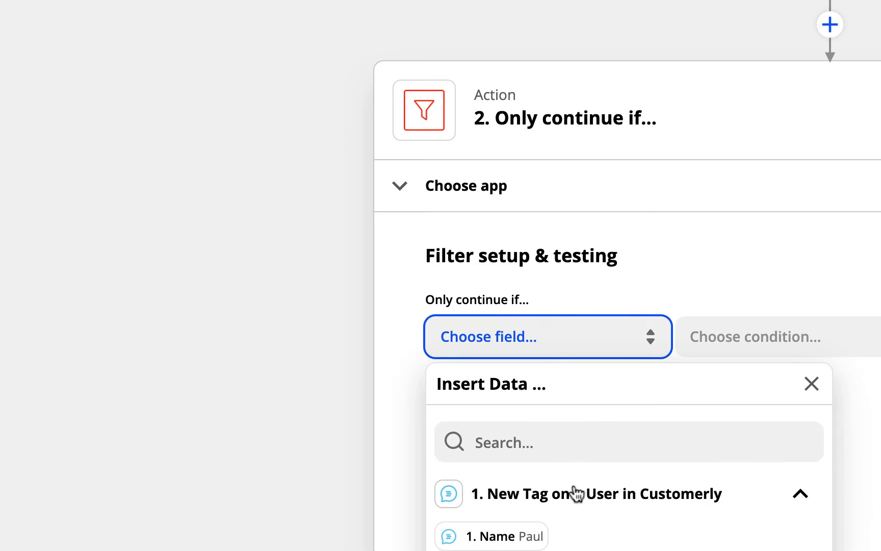
{"action": "left_click", "coordinate": [520, 549]}
{"action": "left_click", "coordinate": [717, 343]}
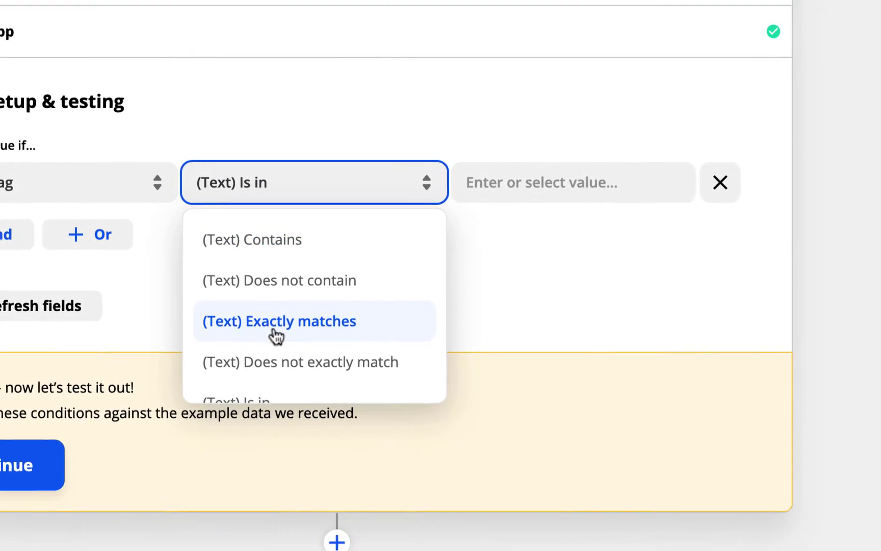
{"action": "left_click", "coordinate": [492, 429]}
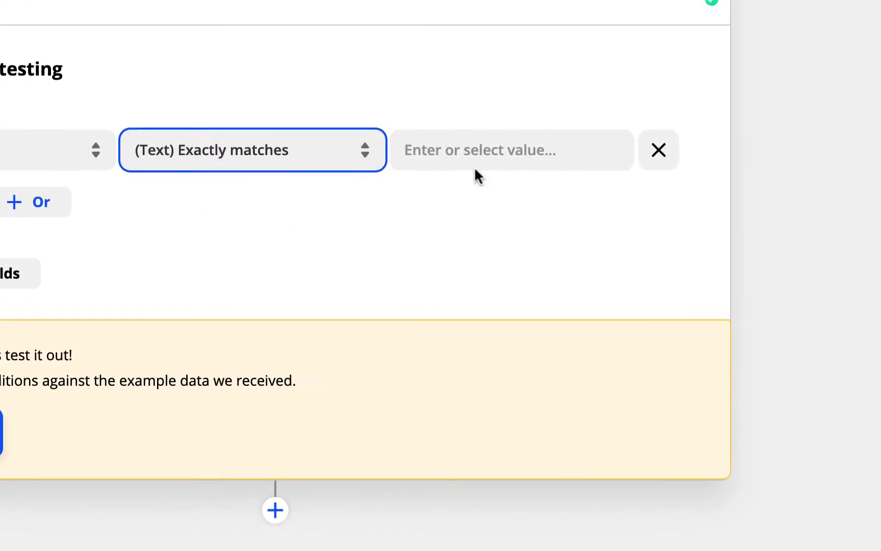
{"action": "left_click", "coordinate": [477, 155]}
{"action": "type", "text": "Basic_user"}
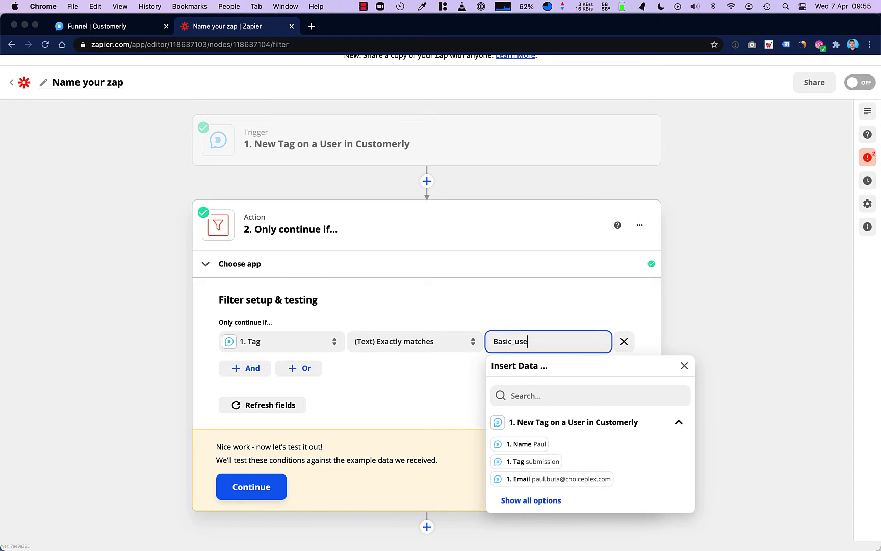
{"action": "left_click", "coordinate": [260, 486]}
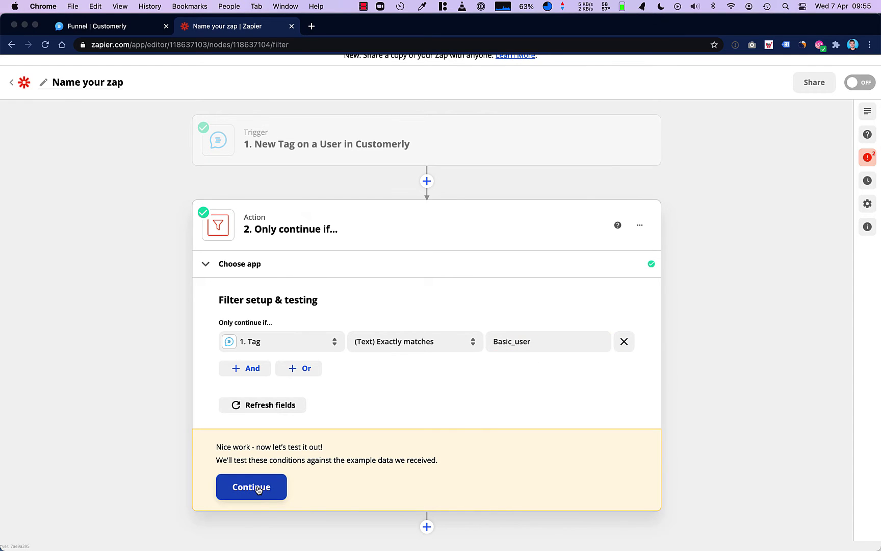
{"action": "left_click", "coordinate": [258, 488]}
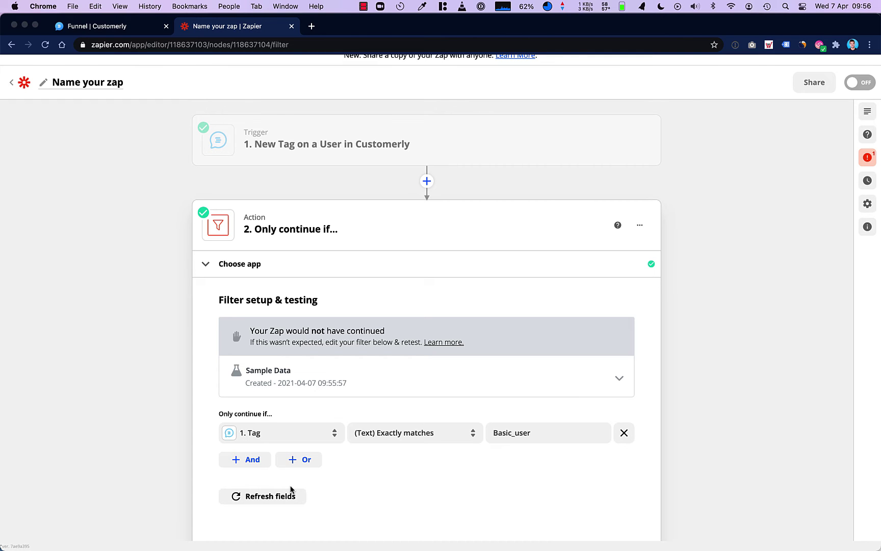
{"action": "scroll", "coordinate": [404, 417], "scroll_direction": "down", "scroll_amount": 2}
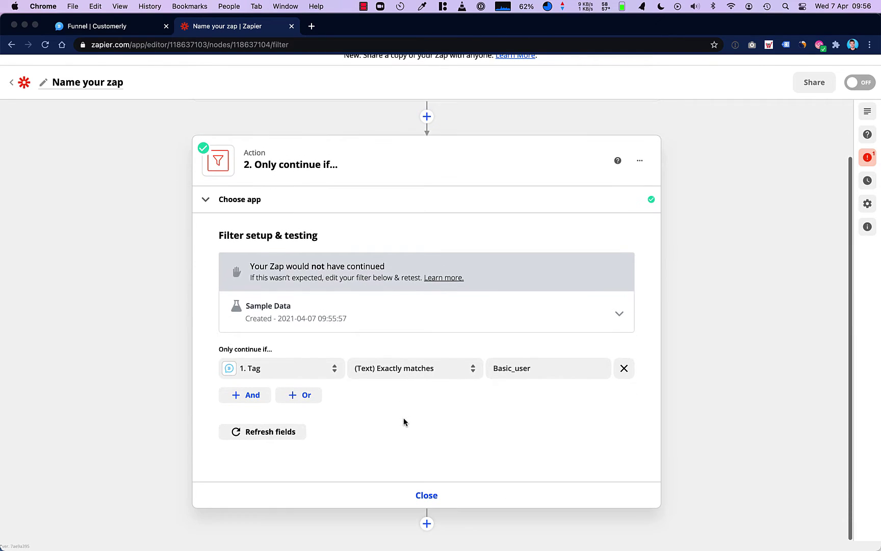
{"action": "left_click", "coordinate": [424, 496]}
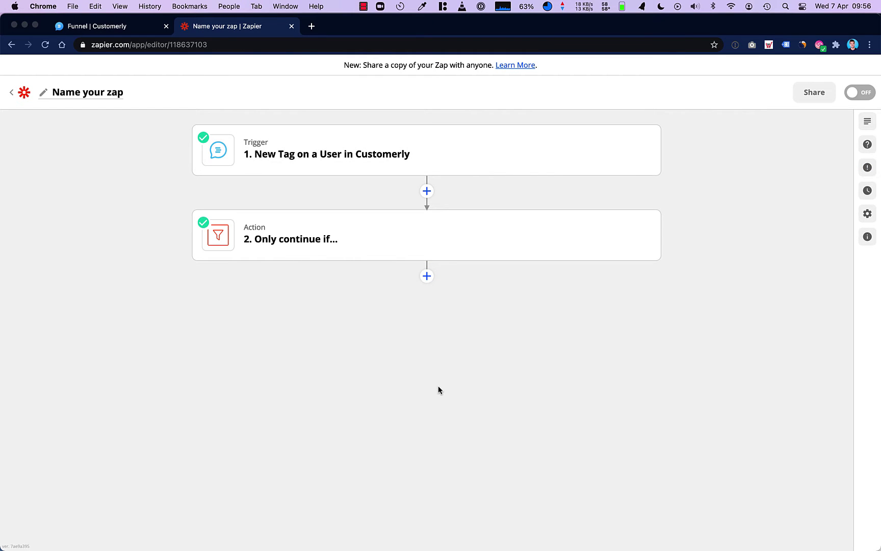
Add a Facebook Custom Audiences 'Add Email to Custom Audience' action using the second connected account.
{"action": "left_click", "coordinate": [427, 277]}
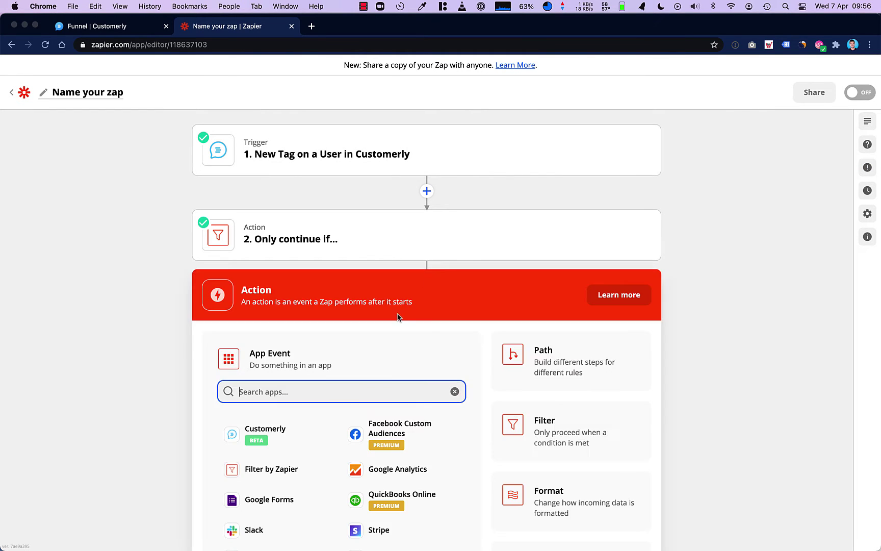
{"action": "left_click", "coordinate": [332, 421]}
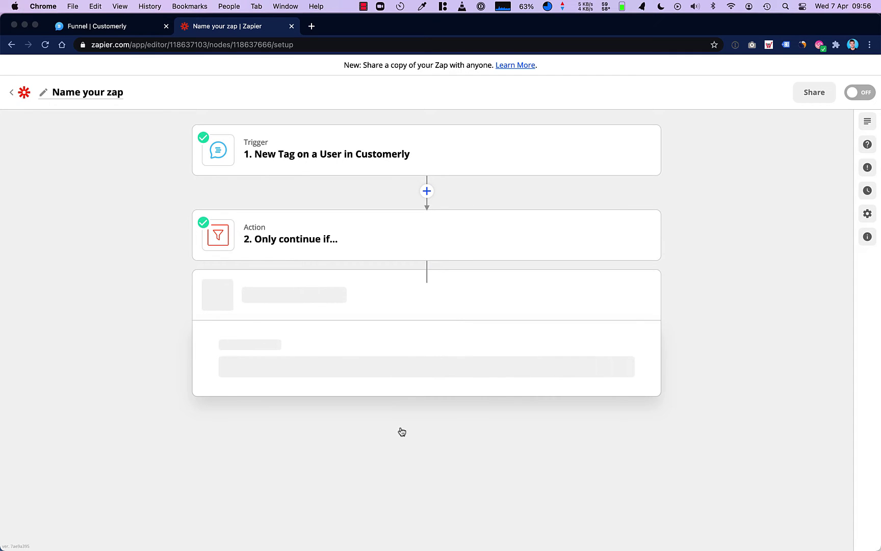
{"action": "left_click", "coordinate": [320, 453]}
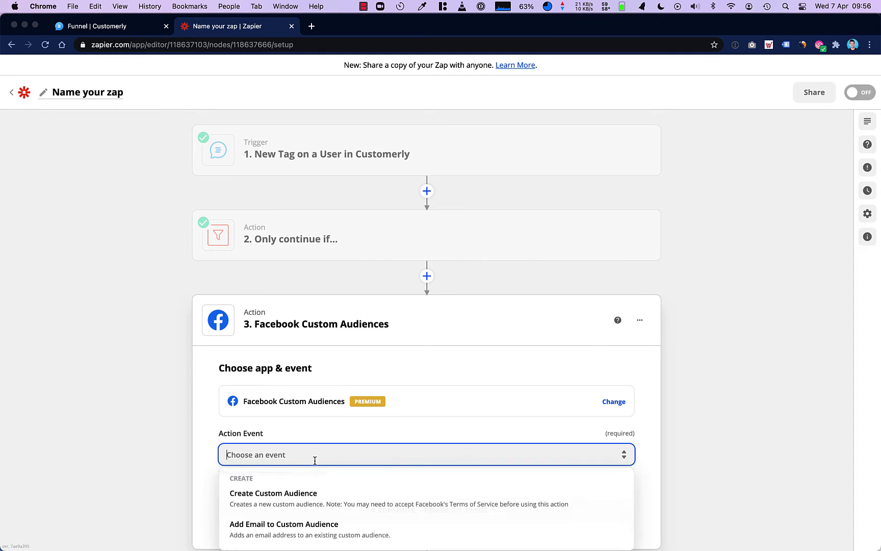
{"action": "left_click", "coordinate": [286, 525]}
{"action": "left_click", "coordinate": [324, 484]}
{"action": "left_click", "coordinate": [296, 444]}
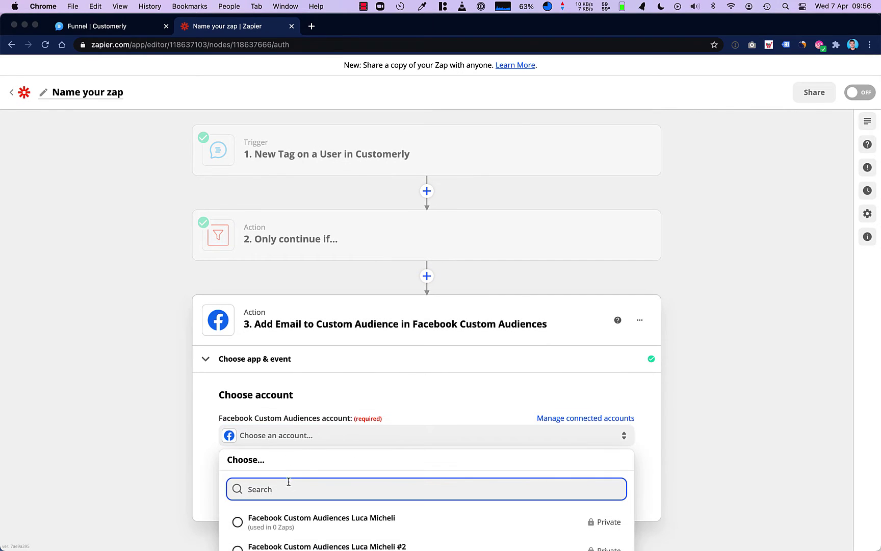
{"action": "scroll", "coordinate": [288, 483], "scroll_direction": "down", "scroll_amount": 2}
{"action": "left_click", "coordinate": [318, 495]}
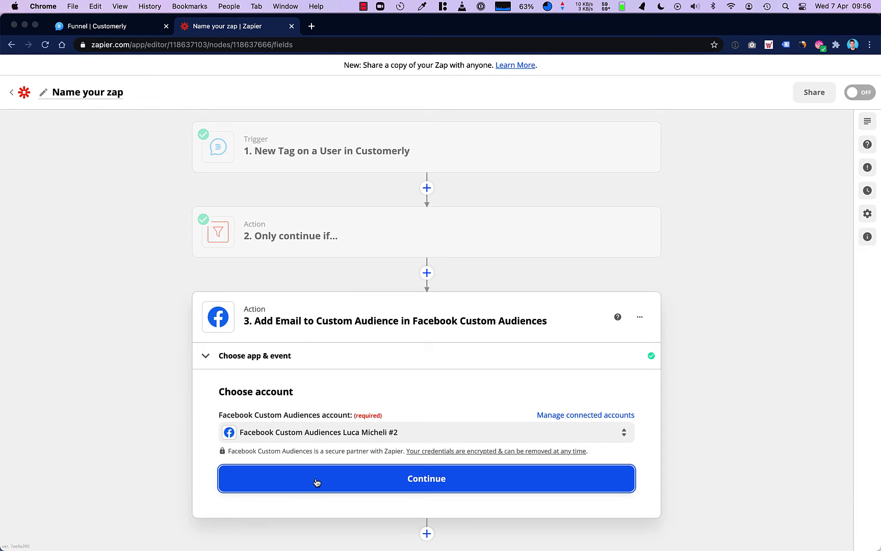
{"action": "left_click", "coordinate": [315, 478]}
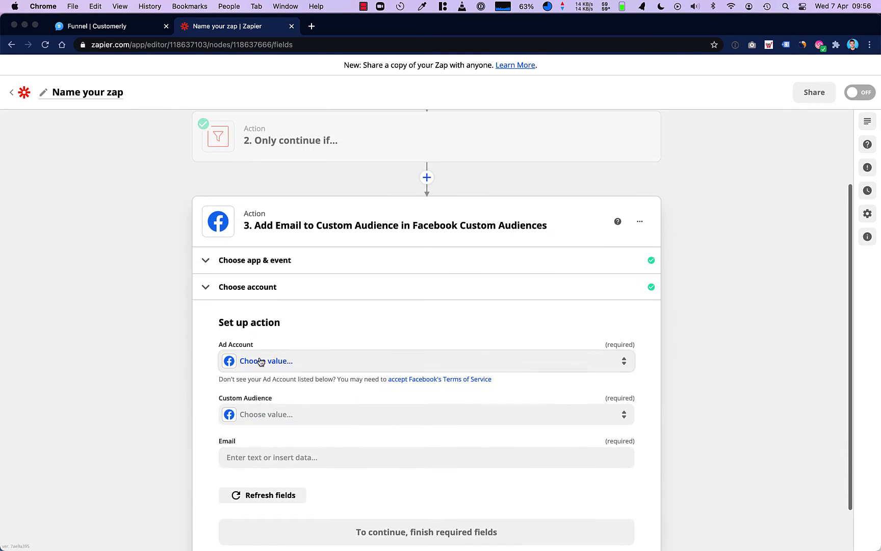
Target Customerly LTD's Customerly Customers Basic audience, map Email from the trigger user, and test.
{"action": "left_click", "coordinate": [257, 361]}
{"action": "scroll", "coordinate": [305, 504], "scroll_direction": "down", "scroll_amount": 2}
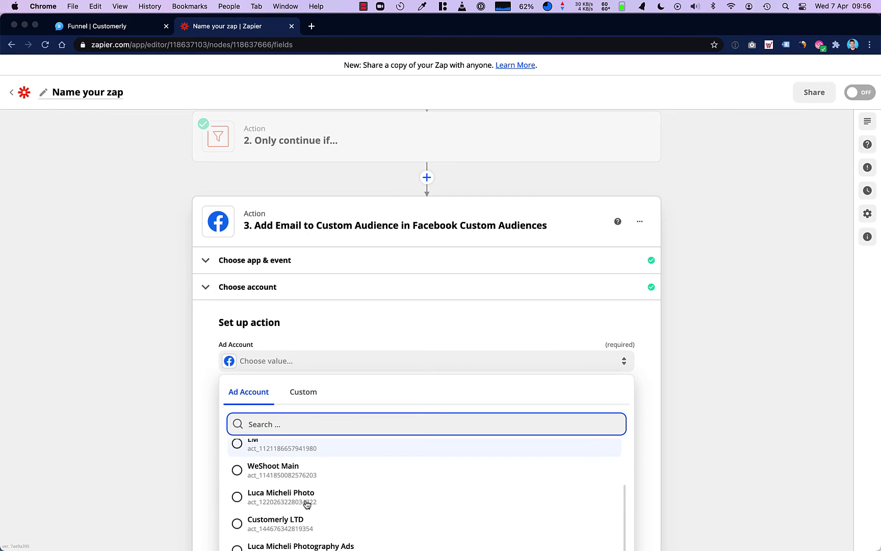
{"action": "left_click", "coordinate": [285, 521]}
{"action": "left_click", "coordinate": [275, 414]}
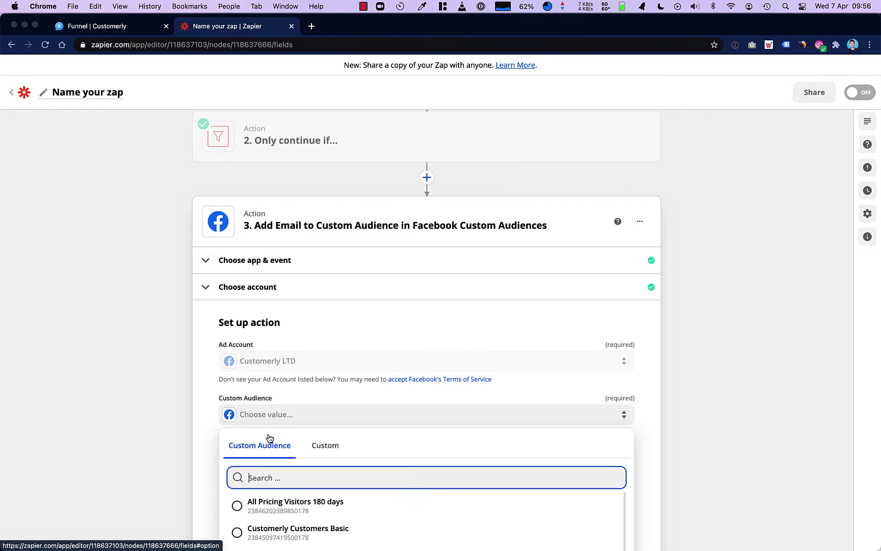
{"action": "left_click", "coordinate": [275, 529]}
{"action": "left_click", "coordinate": [260, 457]}
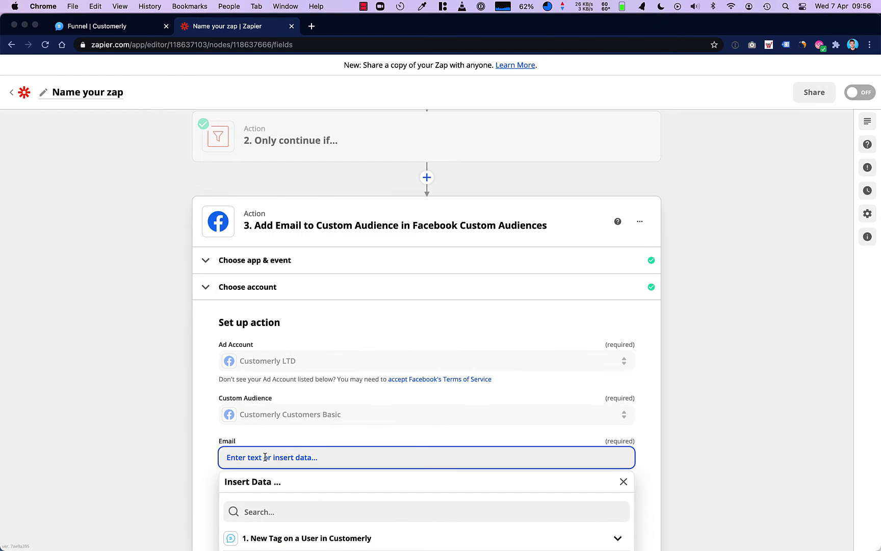
{"action": "left_click", "coordinate": [281, 494]}
{"action": "left_click", "coordinate": [275, 542]}
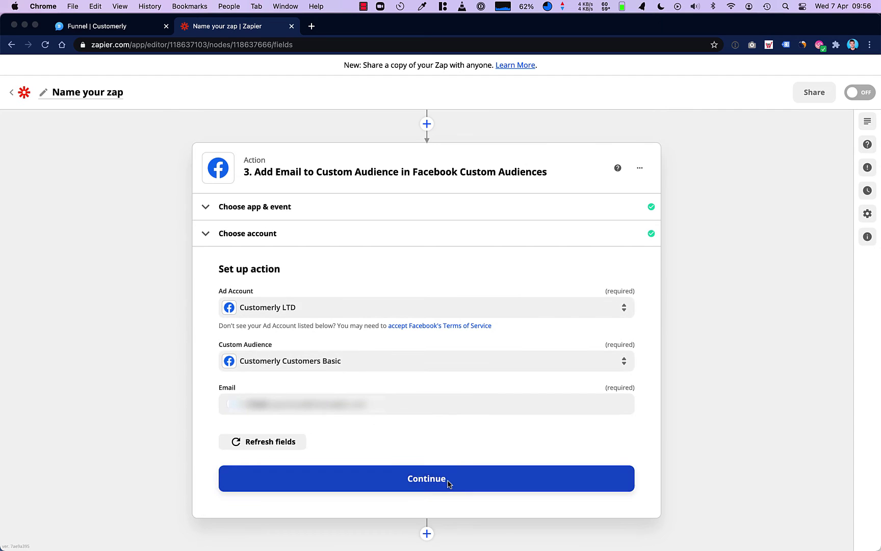
{"action": "left_click", "coordinate": [448, 480]}
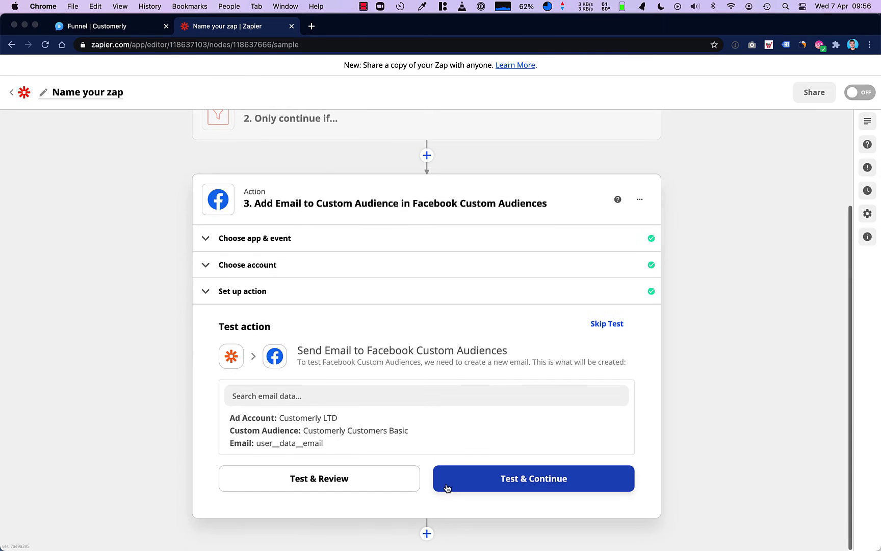
{"action": "left_click", "coordinate": [450, 488]}
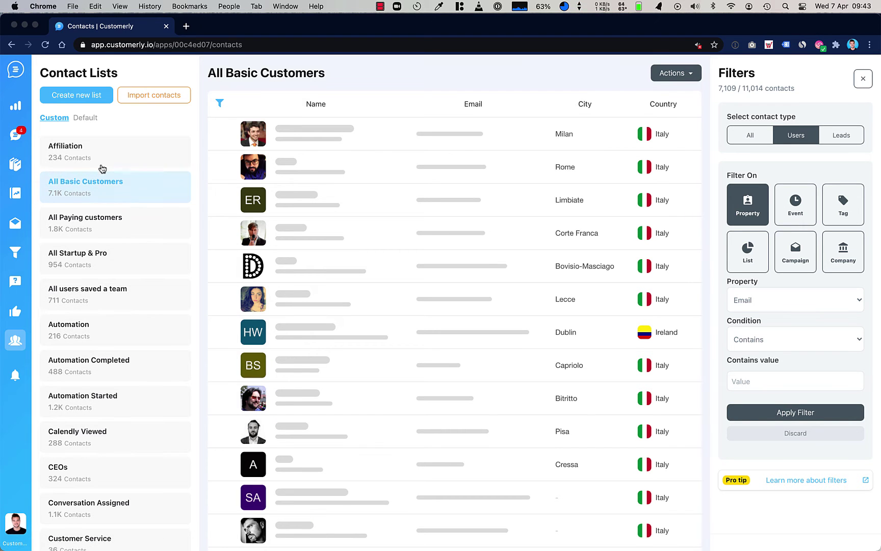
Filter Default > Users to those whose company Plan Name contains Basic.
{"action": "left_click", "coordinate": [84, 123]}
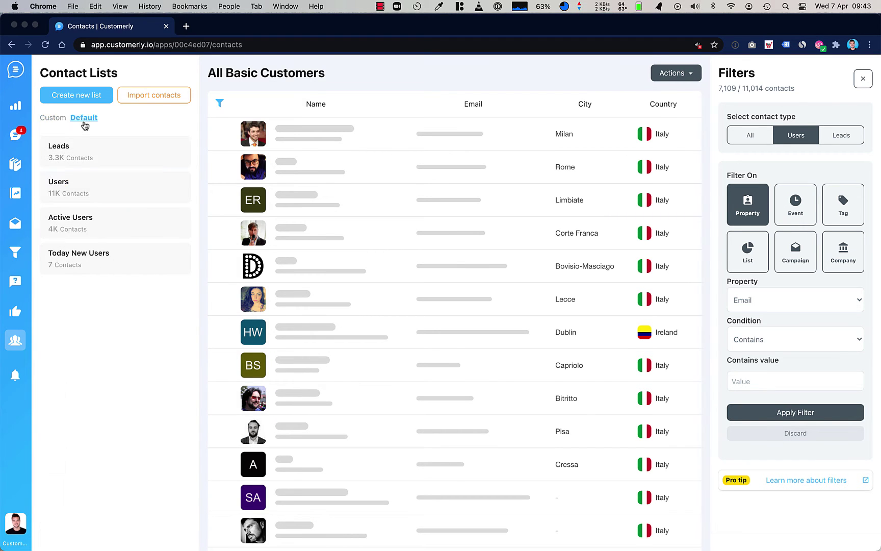
{"action": "left_click", "coordinate": [71, 187]}
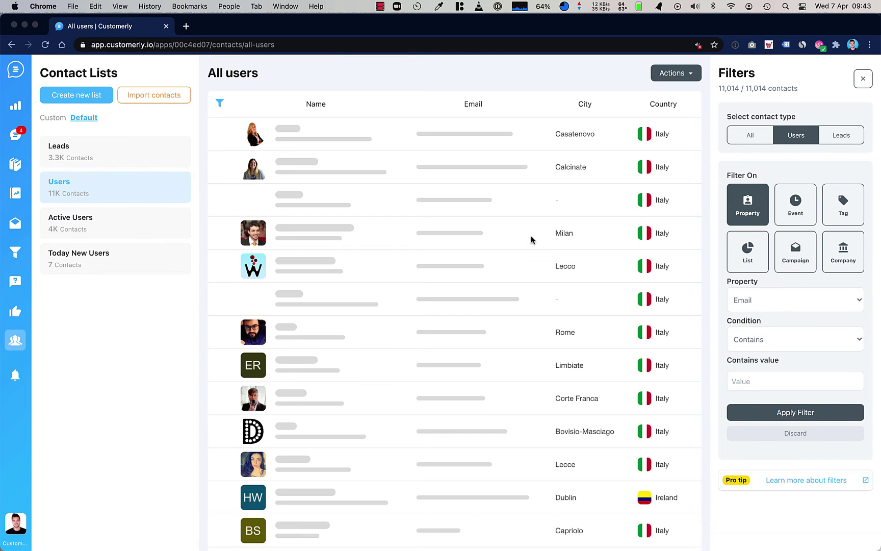
{"action": "left_click", "coordinate": [835, 262]}
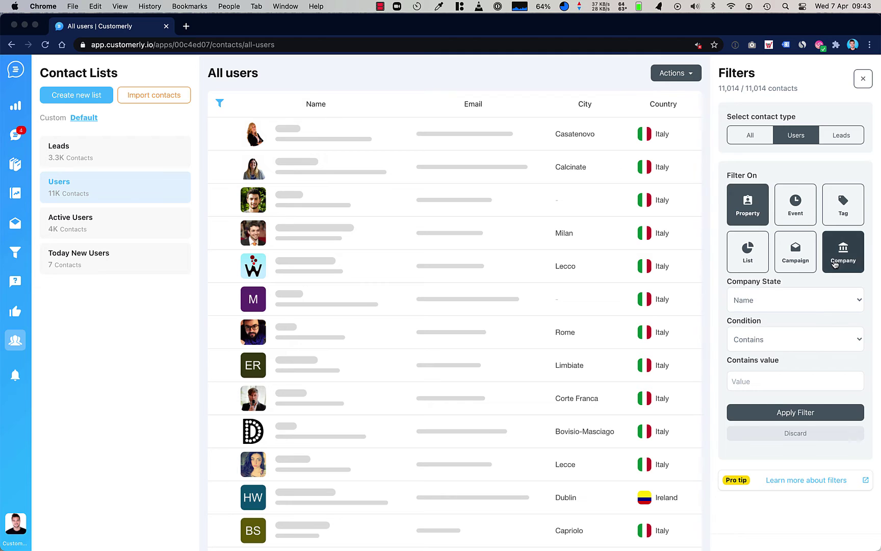
{"action": "left_click", "coordinate": [747, 305]}
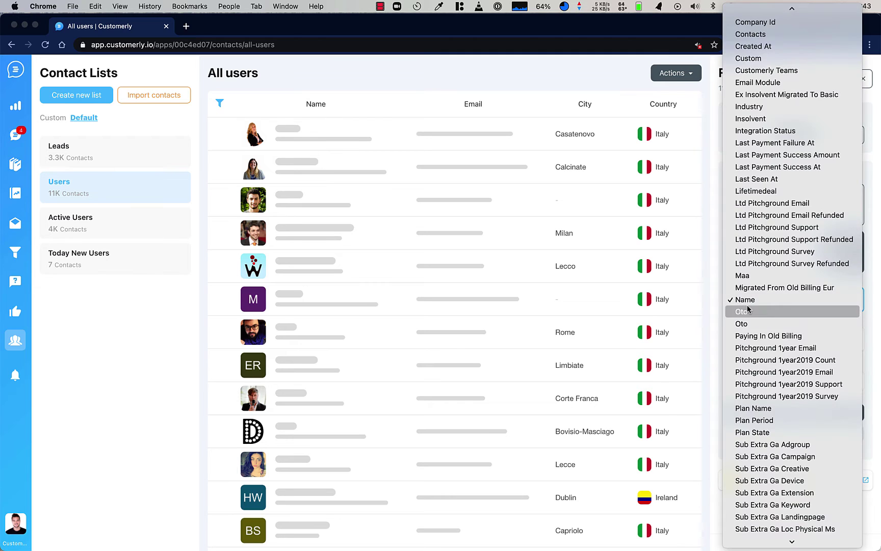
{"action": "left_click", "coordinate": [771, 411]}
{"action": "left_click", "coordinate": [749, 383]}
{"action": "type", "text": "Basic"}
{"action": "key", "text": "Return"}
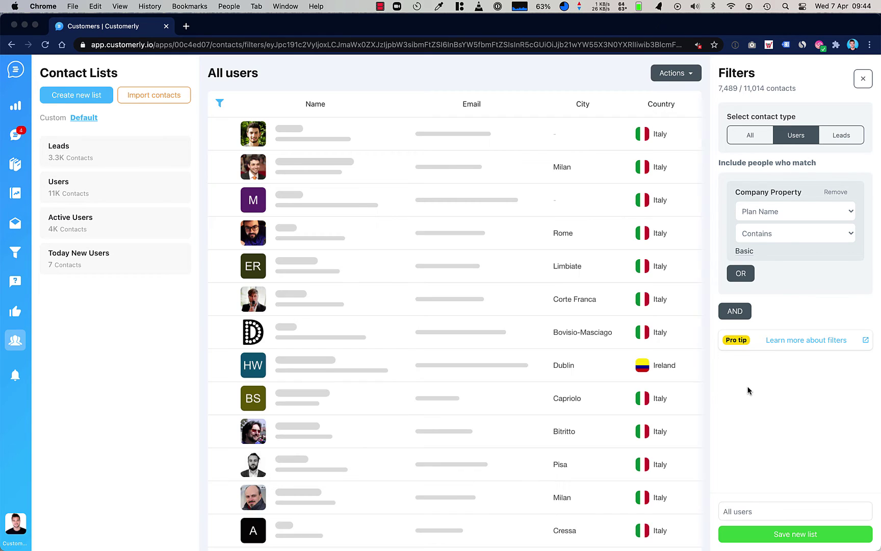
Save the filtered users as a new list named 'All Basic users'.
{"action": "left_click", "coordinate": [829, 512]}
{"action": "type", "text": "All Basic users"}
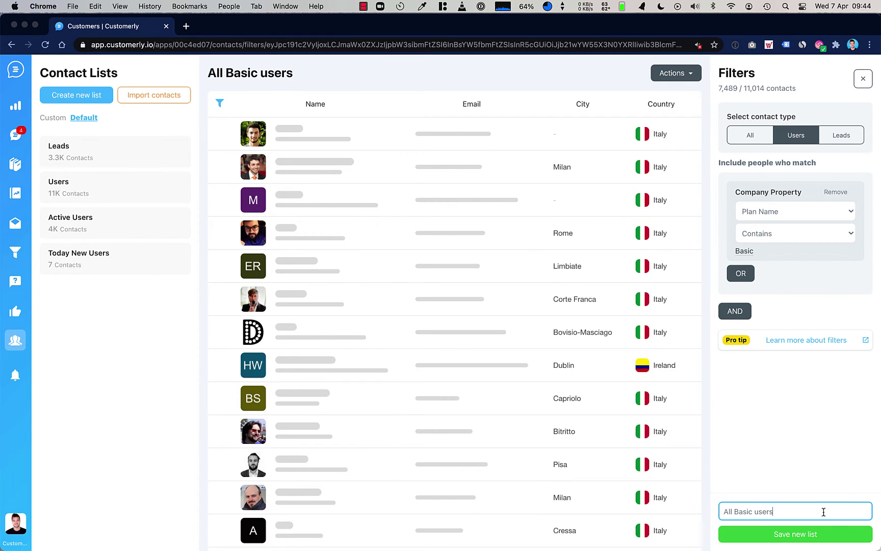
{"action": "left_click", "coordinate": [801, 534]}
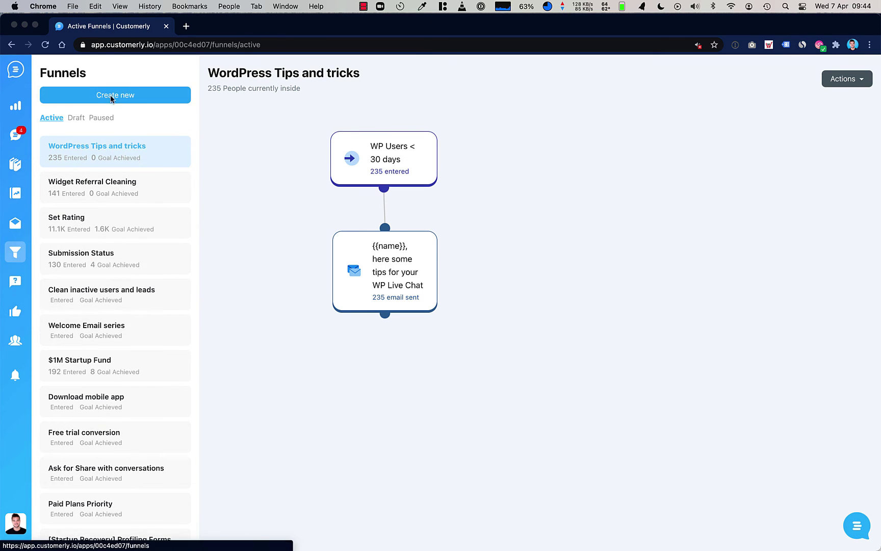
Create a new funnel from the empty I'm creative template.
{"action": "left_click", "coordinate": [112, 98]}
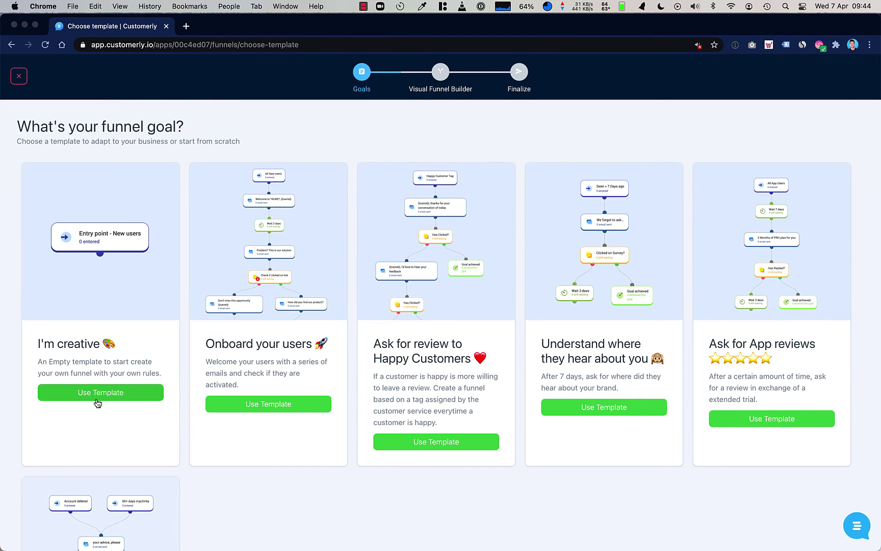
{"action": "left_click", "coordinate": [97, 402]}
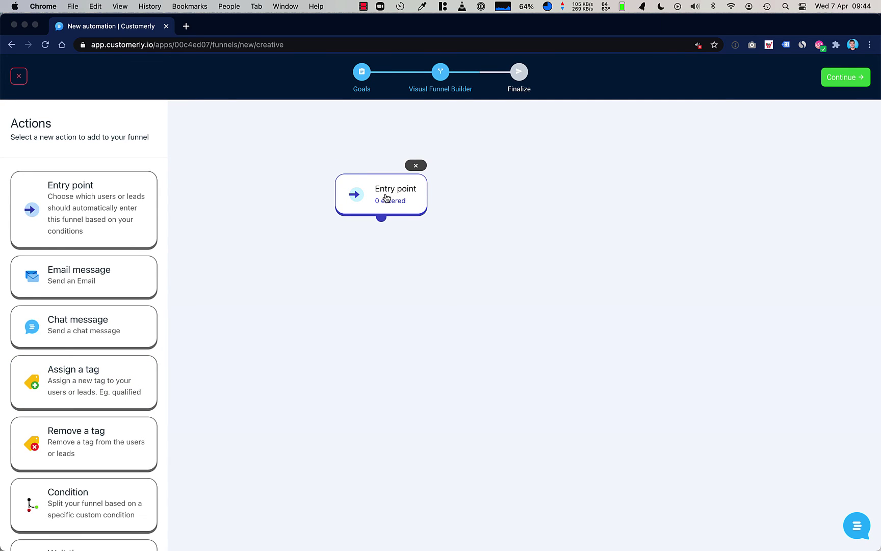
Set the entry point to admit users whose List is All Basic users.
{"action": "left_click", "coordinate": [386, 198]}
{"action": "left_click", "coordinate": [713, 232]}
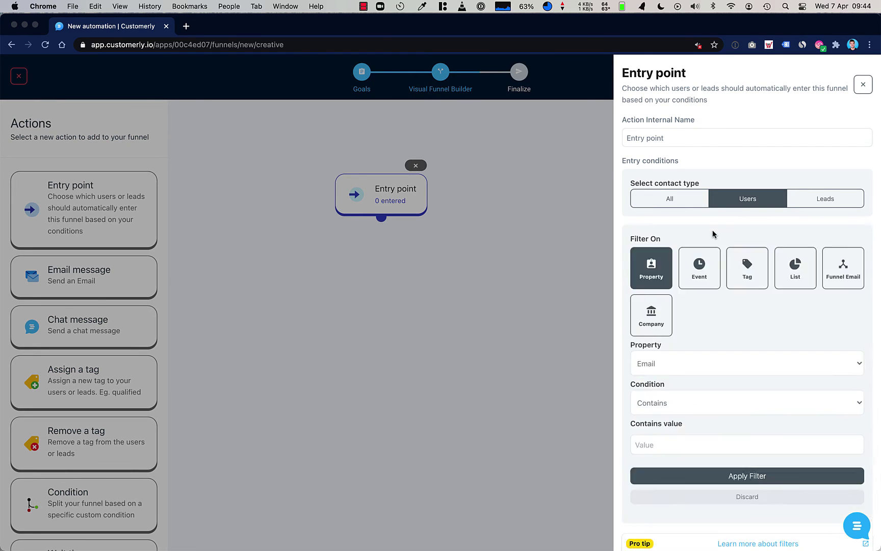
{"action": "left_click", "coordinate": [794, 269]}
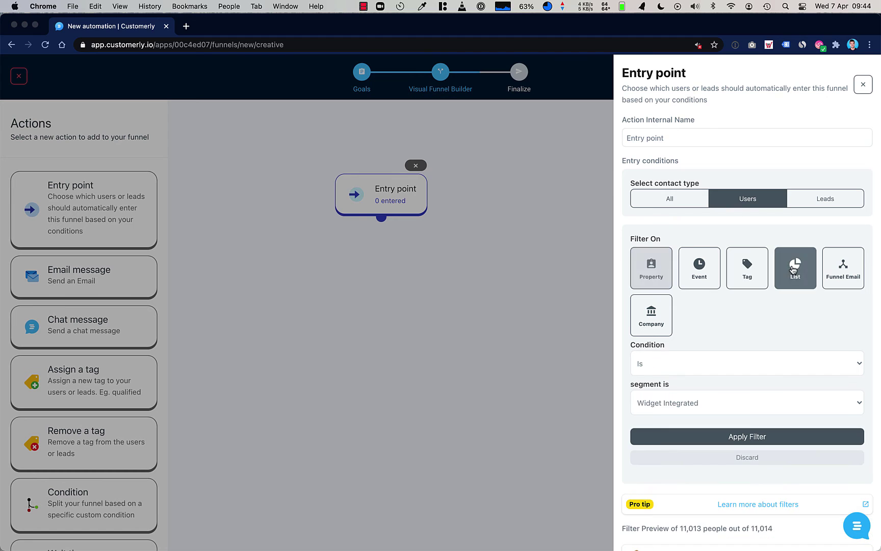
{"action": "left_click", "coordinate": [671, 402]}
{"action": "scroll", "coordinate": [674, 423], "scroll_direction": "down", "scroll_amount": 10}
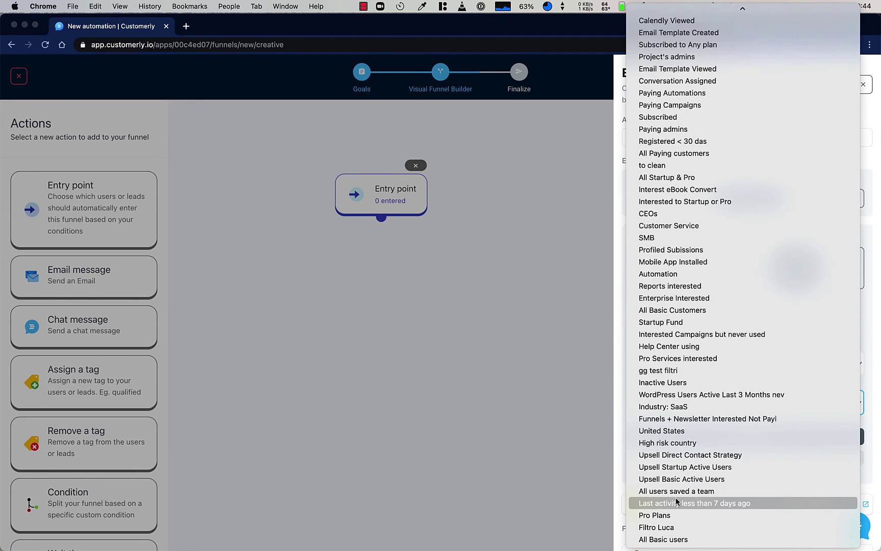
{"action": "left_click", "coordinate": [664, 539]}
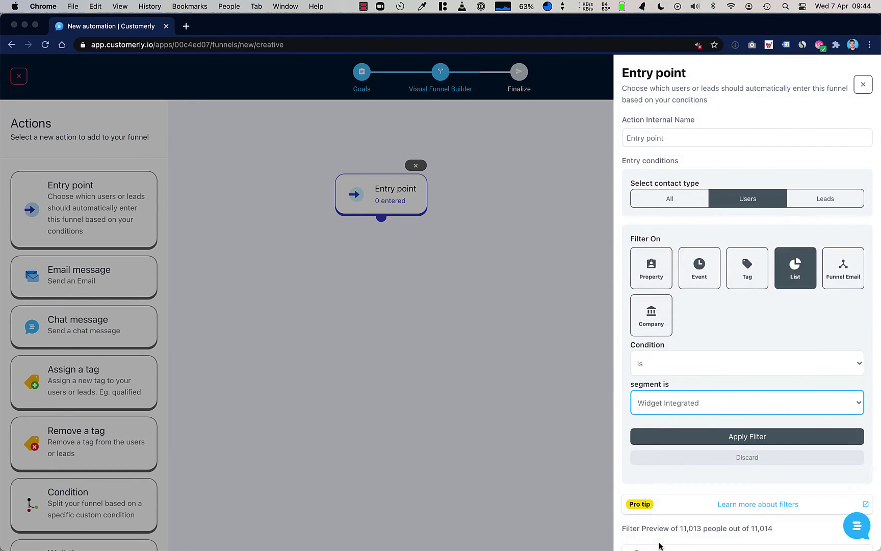
{"action": "left_click", "coordinate": [719, 437]}
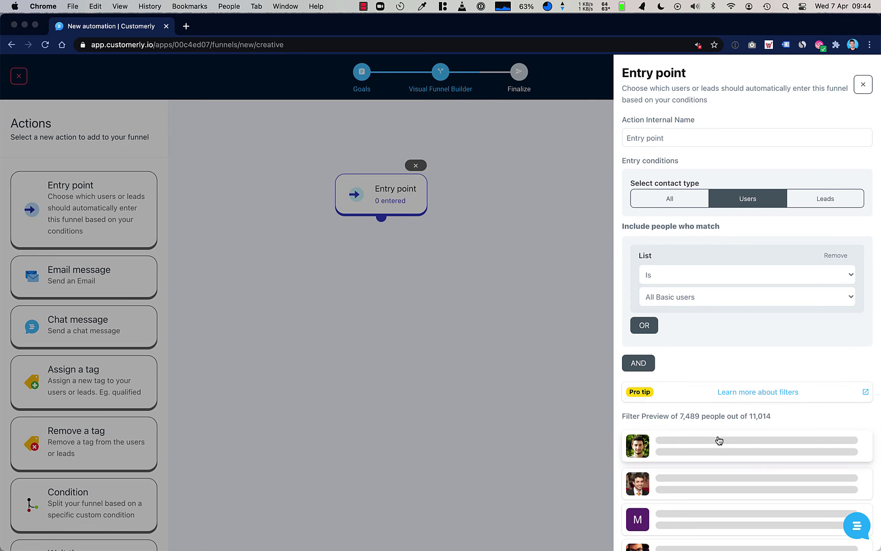
{"action": "left_click_drag", "start_coordinate": [680, 416], "coordinate": [770, 416]}
Rename the entry point's internal name to 'All Basic users'.
{"action": "triple_click", "coordinate": [646, 143]}
{"action": "type", "text": "All"}
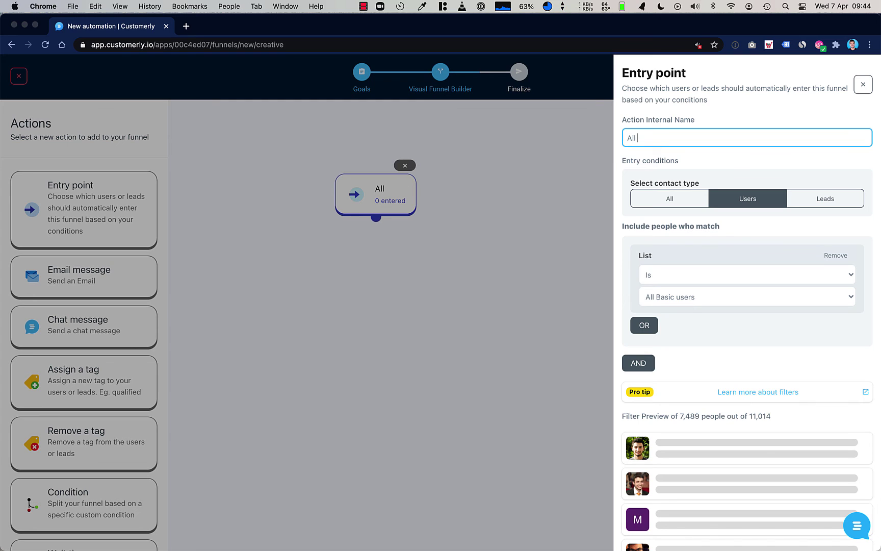
{"action": "type", "text": " Basic users"}
{"action": "left_click", "coordinate": [525, 195]}
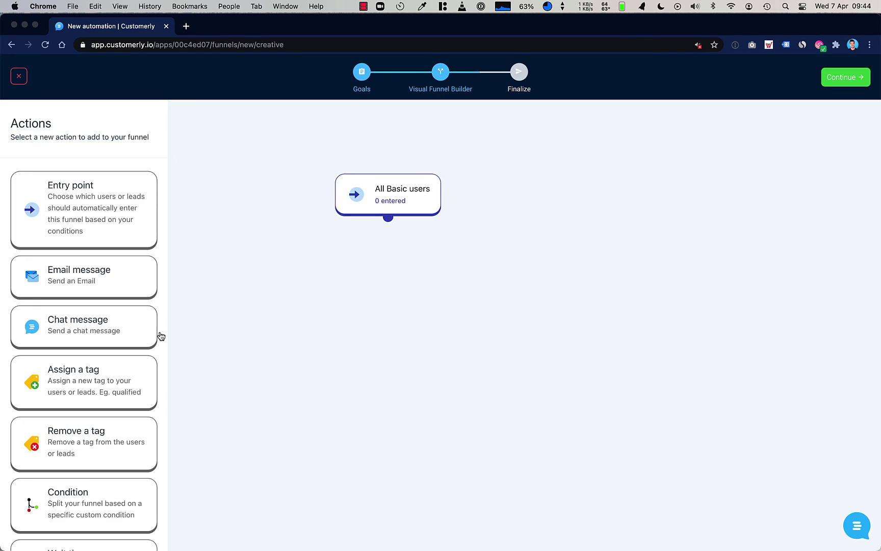
Add an Assign a tag step named BasicTag that assigns the basic_user tag.
{"action": "left_click", "coordinate": [134, 366]}
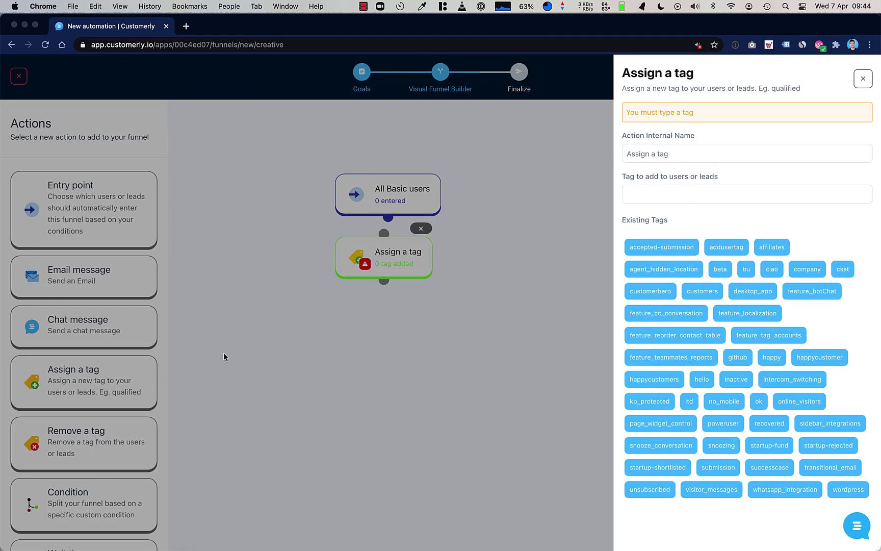
{"action": "triple_click", "coordinate": [673, 155]}
{"action": "type", "text": "BasicTag"}
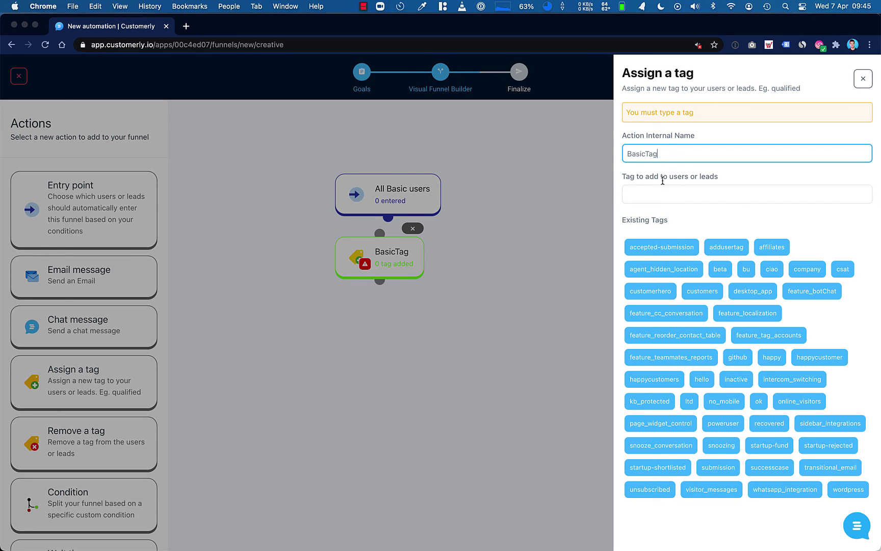
{"action": "left_click", "coordinate": [641, 196]}
{"action": "type", "text": "basic"}
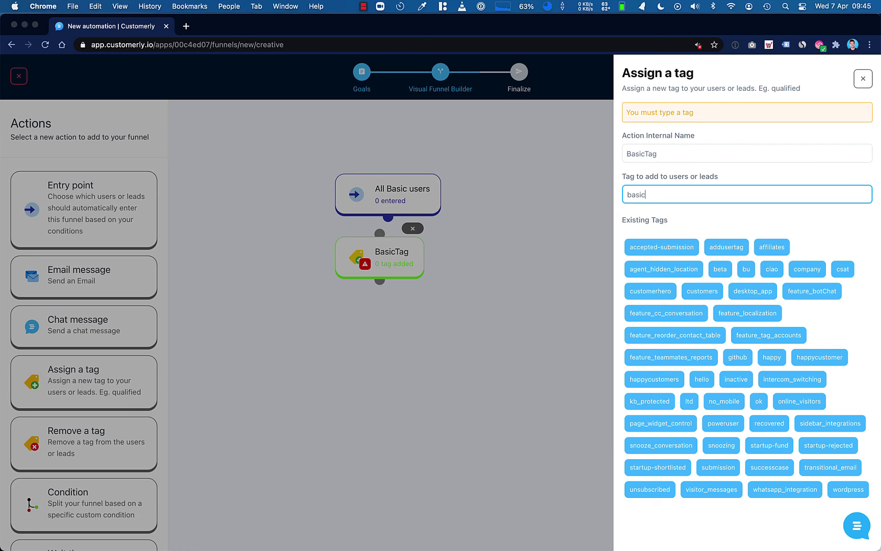
{"action": "type", "text": "user"}
{"action": "left_click", "coordinate": [646, 194]}
{"action": "type", "text": "_"}
Reposition the BasicTag step and connect the All Basic users entry point to it.
{"action": "left_click", "coordinate": [570, 192]}
{"action": "left_click_drag", "start_coordinate": [405, 263], "coordinate": [422, 319]}
{"action": "left_click_drag", "start_coordinate": [388, 218], "coordinate": [398, 271]}
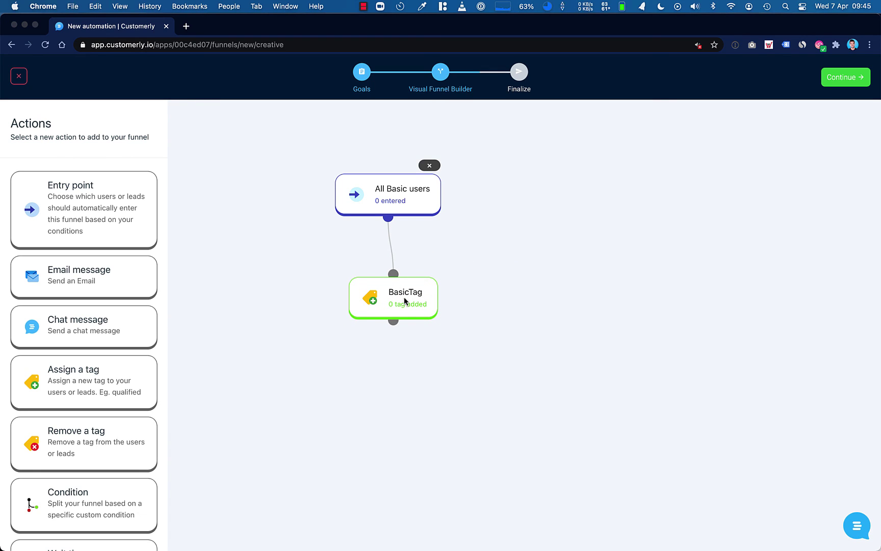
Finalize the funnel as 'Assign Basic user tag' with All Week delivery and publish it.
{"action": "mouse_move", "coordinate": [393, 299]}
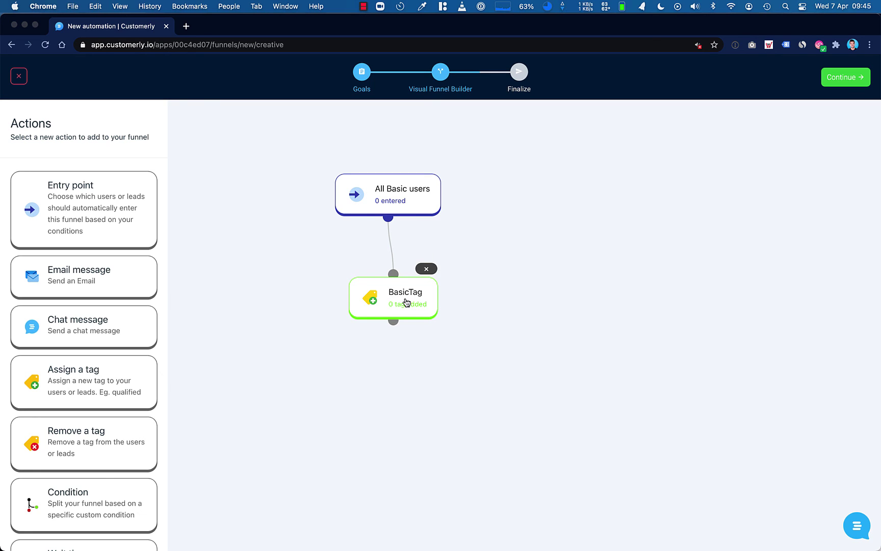
{"action": "left_click", "coordinate": [520, 86]}
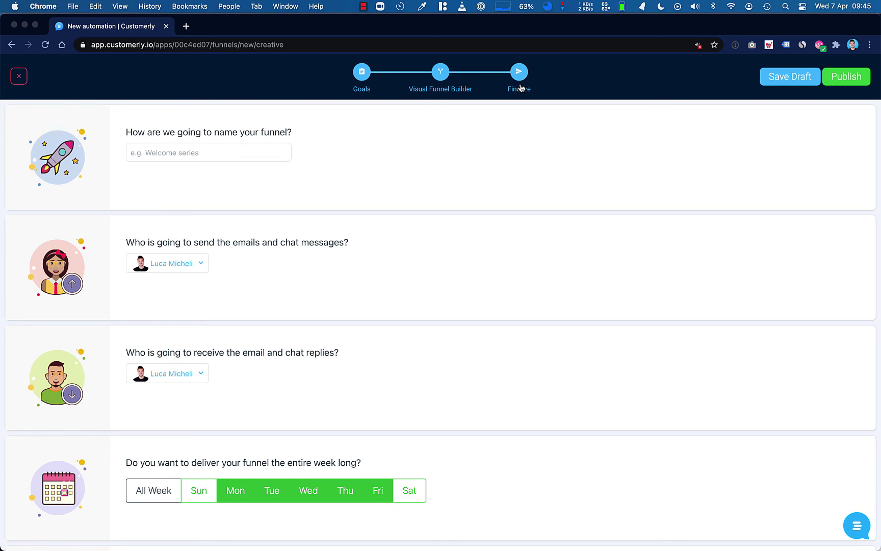
{"action": "type", "text": "Assign Basic"}
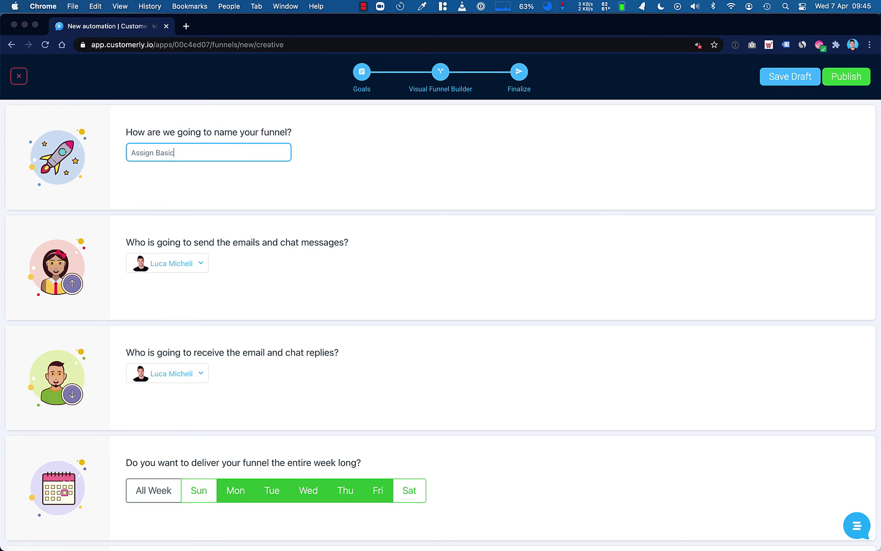
{"action": "type", "text": " user tag"}
{"action": "left_click", "coordinate": [142, 201]}
{"action": "left_click", "coordinate": [153, 490]}
{"action": "scroll", "coordinate": [356, 385], "scroll_direction": "down", "scroll_amount": 10}
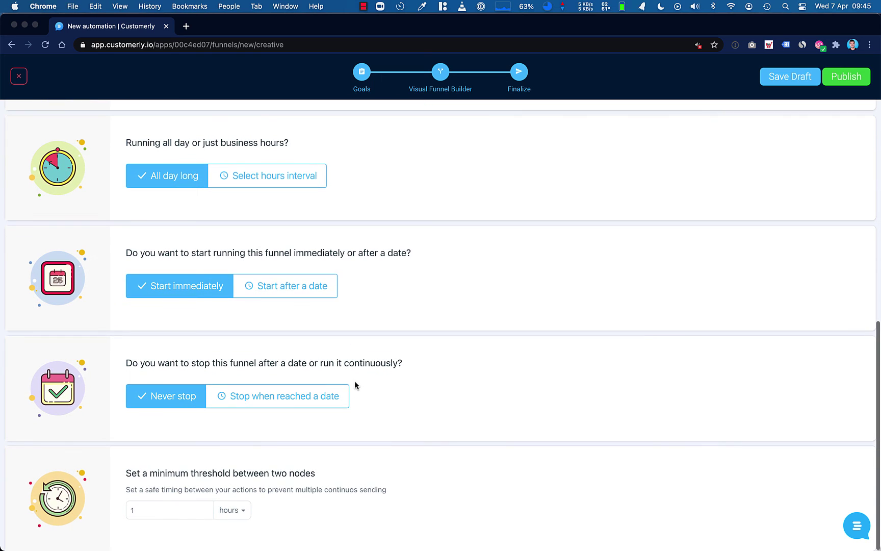
{"action": "left_click", "coordinate": [844, 77]}
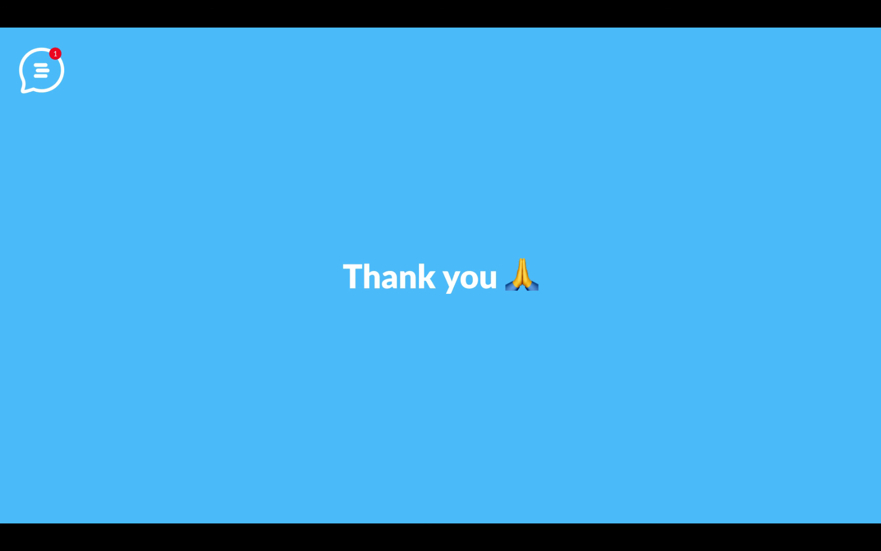